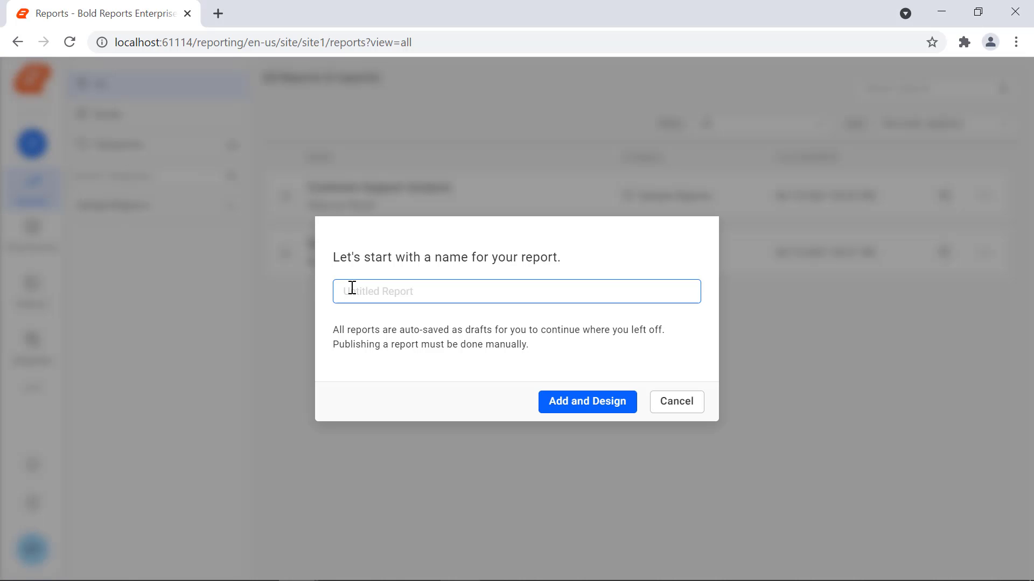
# Name the new report 'Oracle Data Report' and open it in the designer
pyautogui.write('Oracle Data Report')
pyautogui.click(602, 403)
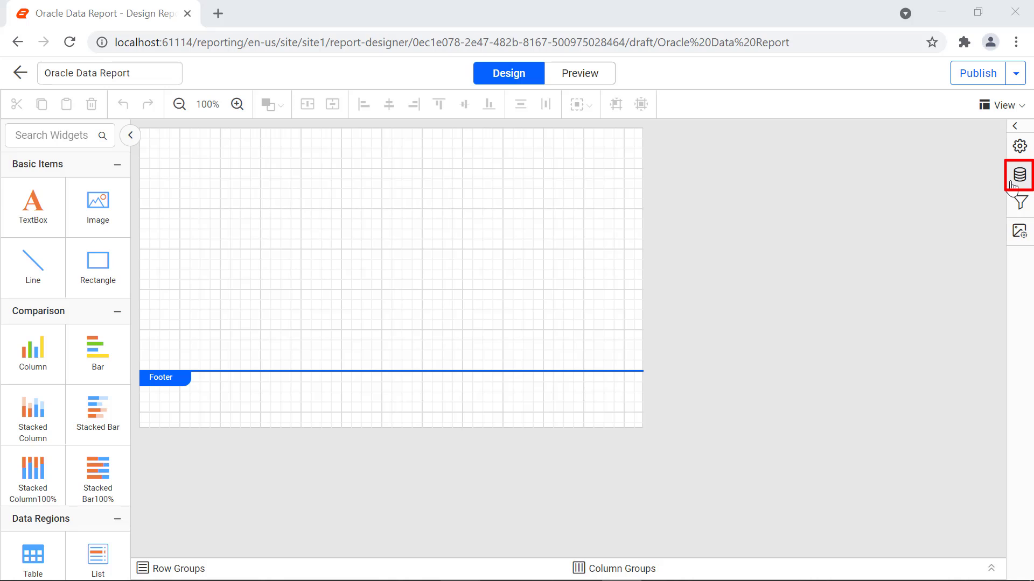
# Add a new data source of type Oracle from the report's data panel
pyautogui.click(1012, 183)
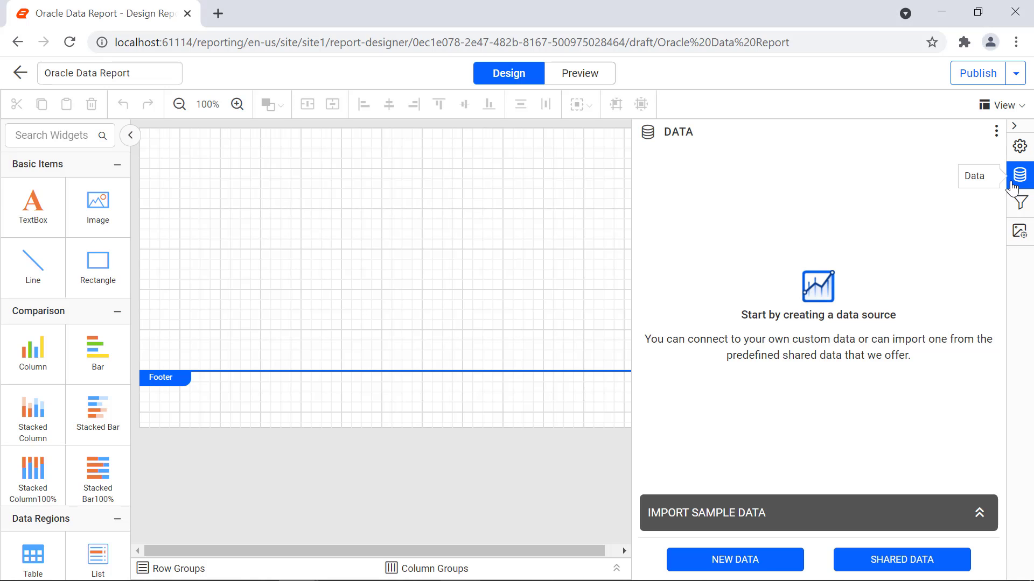
pyautogui.click(760, 563)
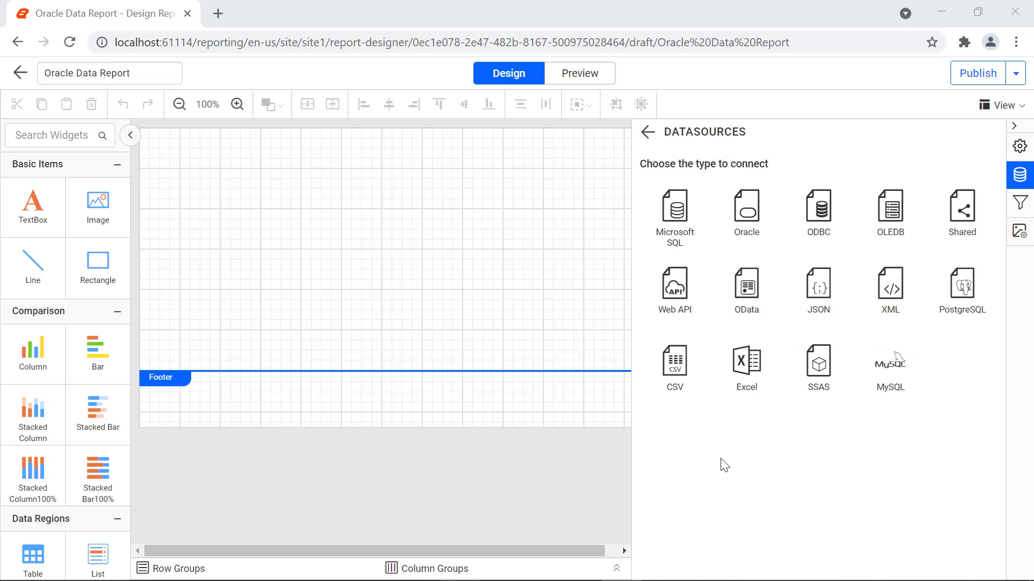
pyautogui.click(751, 236)
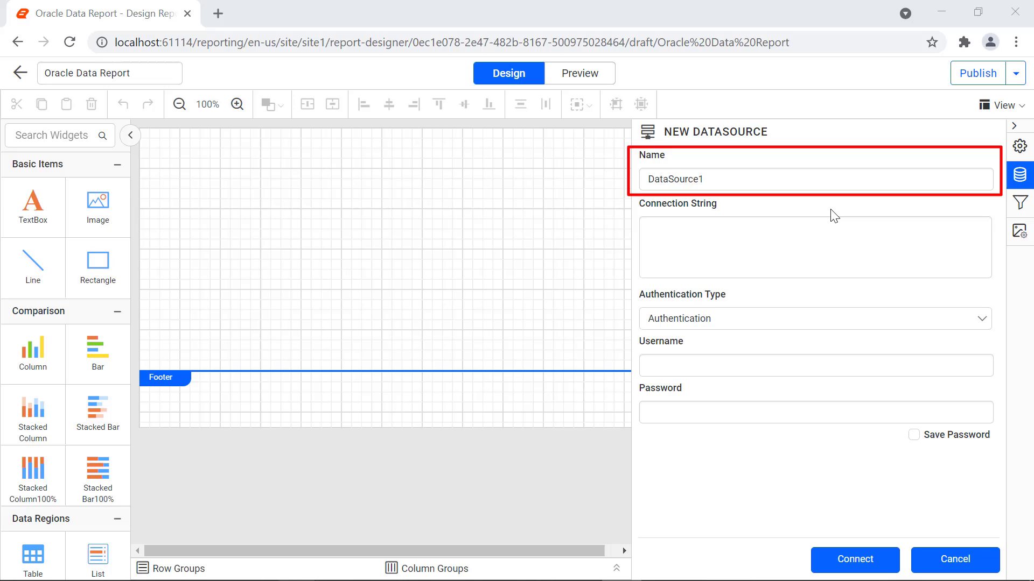
# Rename the data source to CustomerDetails and paste in its Oracle connection string
pyautogui.click(835, 181)
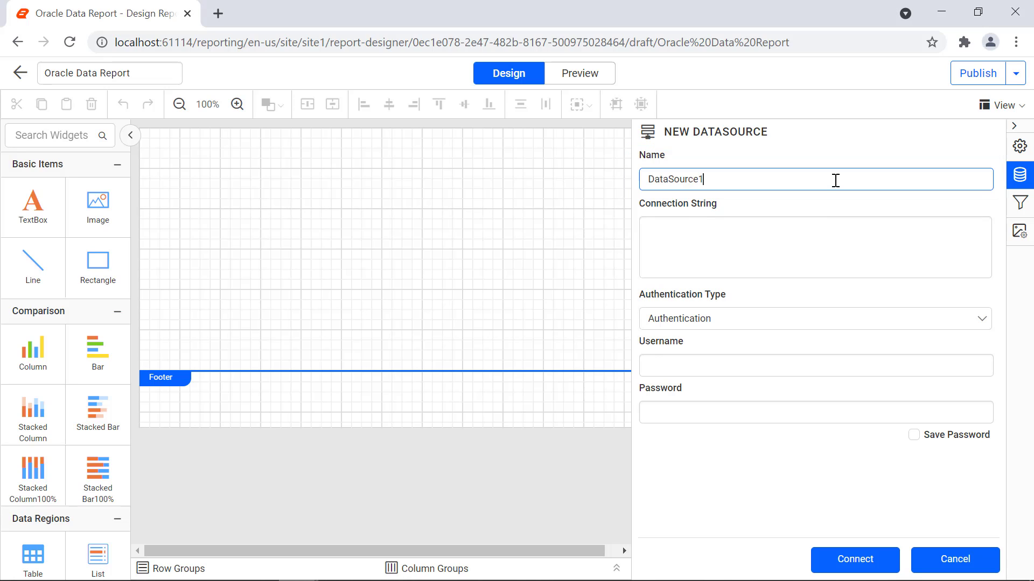
pyautogui.hotkey('ctrl', 'a')
pyautogui.write('CustomerDetails')
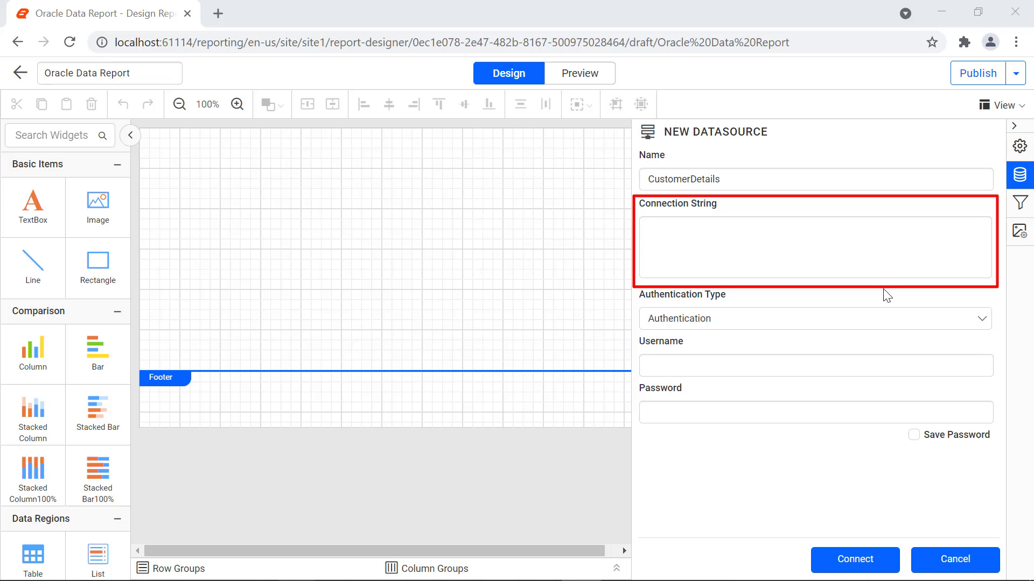
pyautogui.click(867, 268)
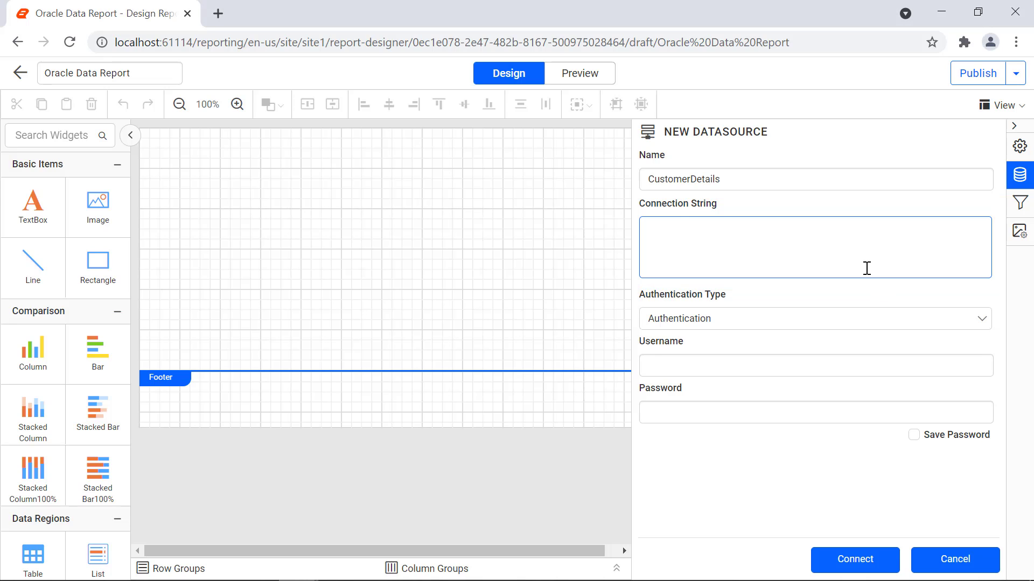
pyautogui.hotkey('ctrl', 'v')
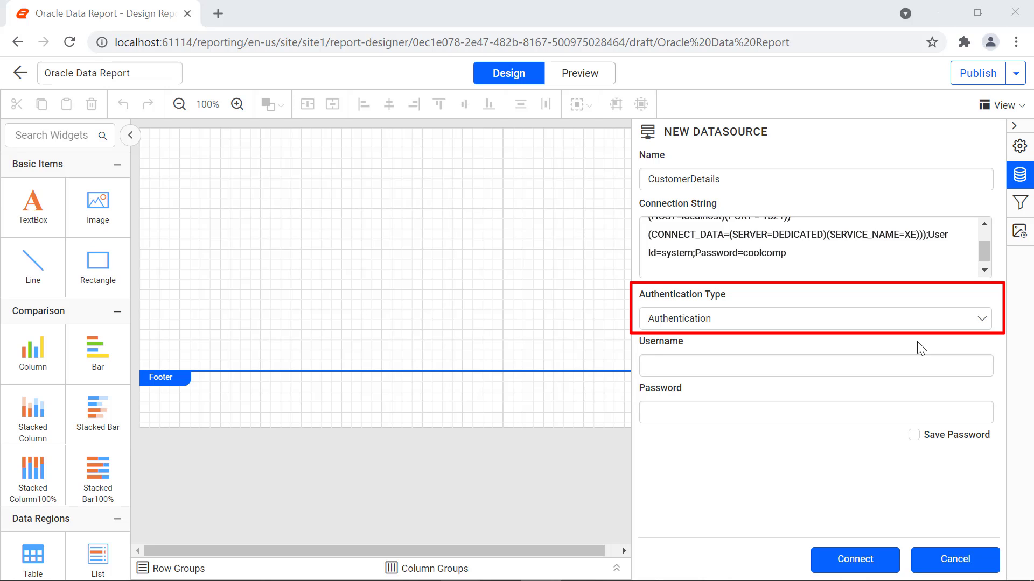
# Set CustomerDetails authentication type to None and connect, opening a new dataset query
pyautogui.click(980, 322)
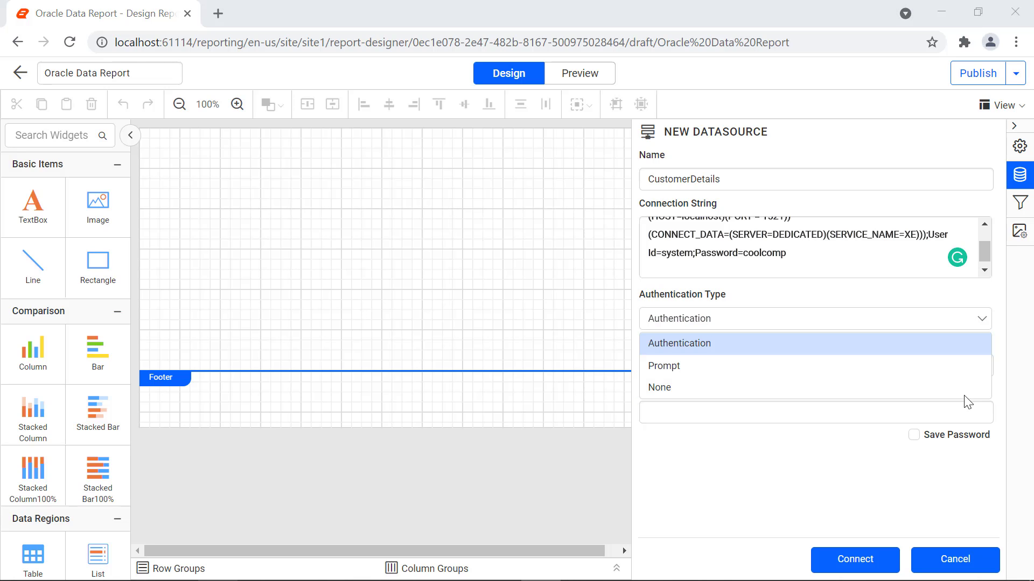
pyautogui.click(964, 393)
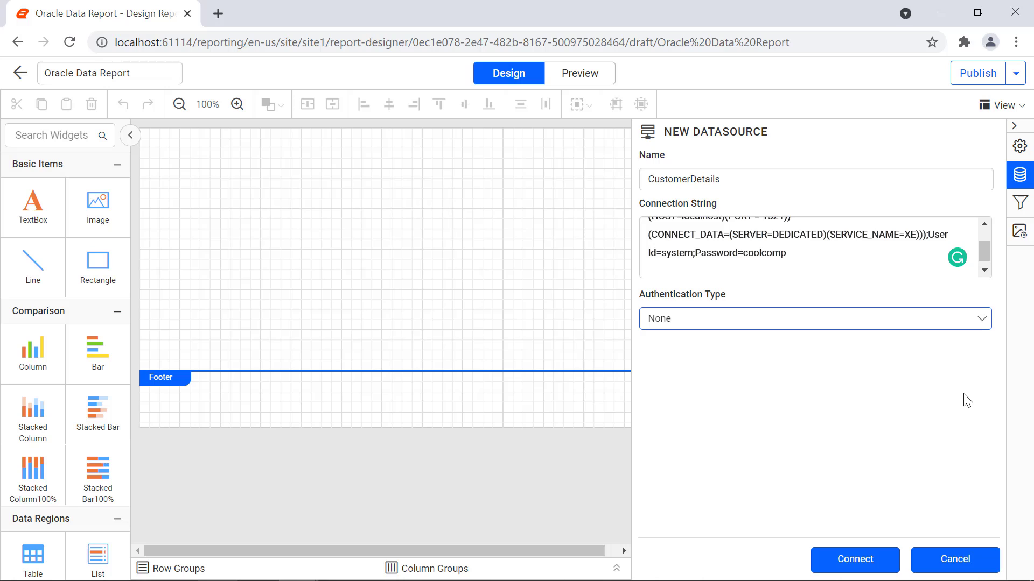
pyautogui.click(869, 565)
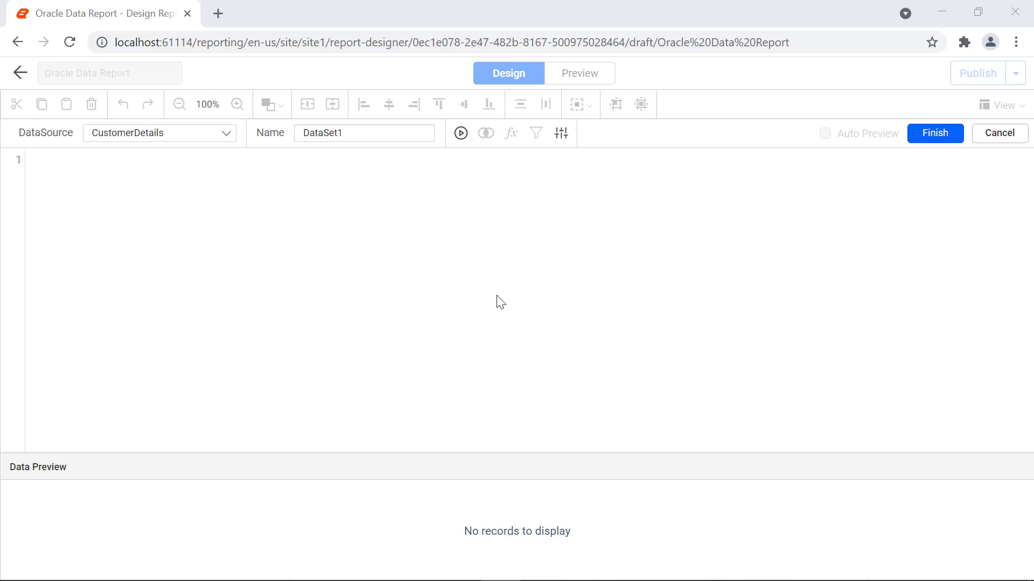
# Name the dataset Customers with query 'Select * from Customers', run it, and finish
pyautogui.doubleClick(374, 138)
pyautogui.write('C')
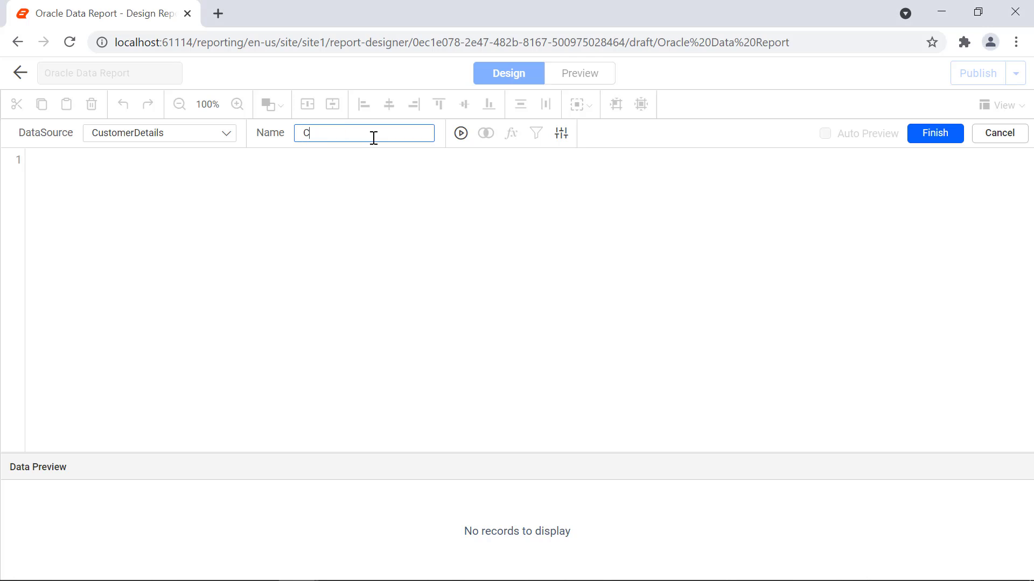
pyautogui.write('ustomers')
pyautogui.click(269, 202)
pyautogui.write('S')
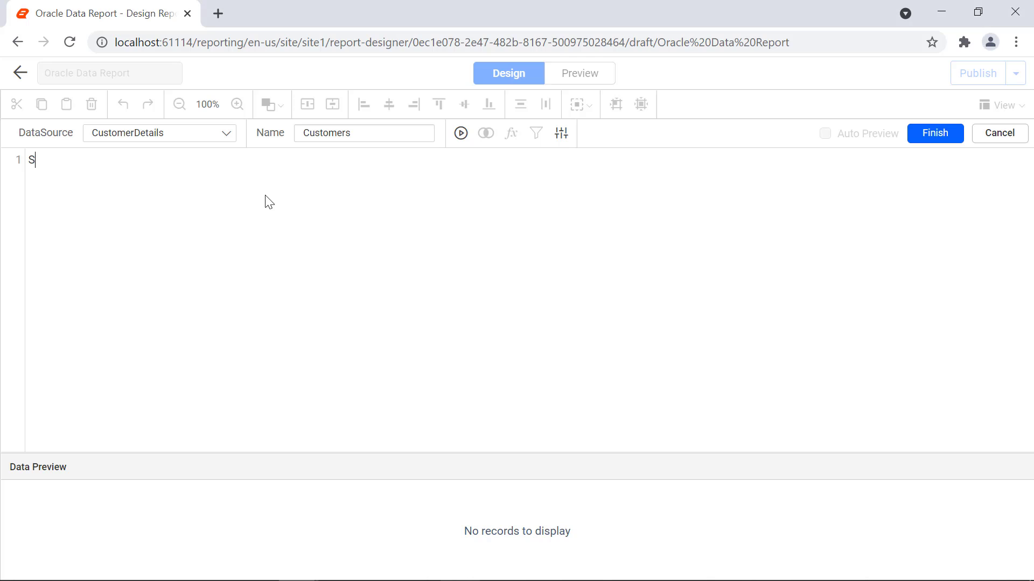
pyautogui.write('elect * from Customers')
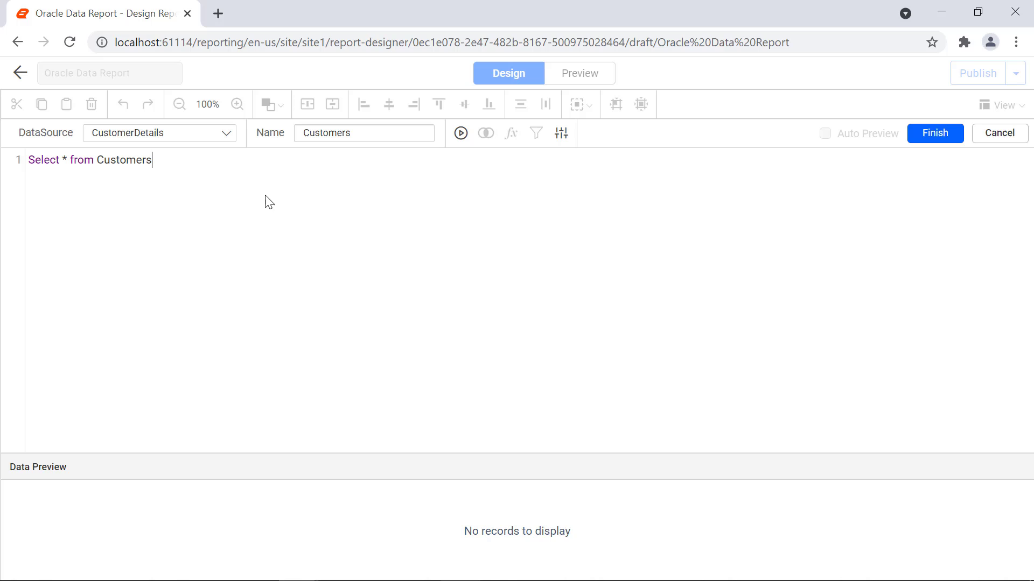
pyautogui.click(461, 135)
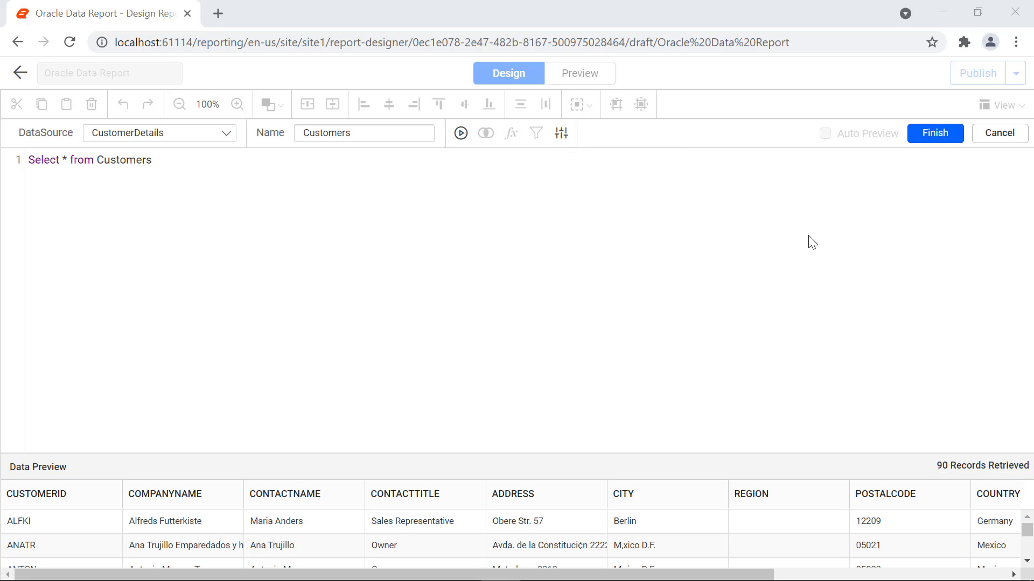
pyautogui.click(939, 139)
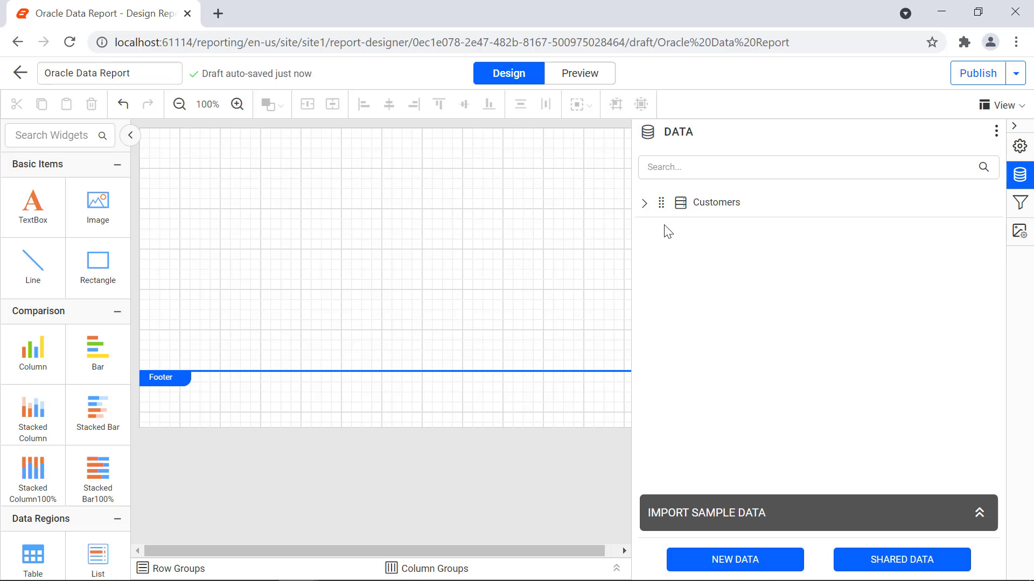
# Expand the Customers dataset fields and place a Table near the top of the report body
pyautogui.click(645, 204)
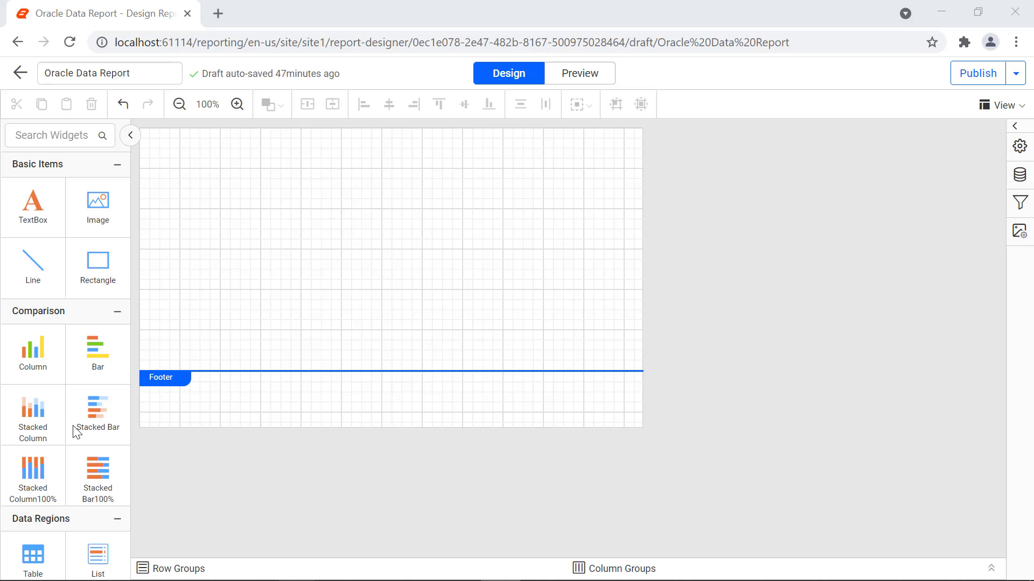
pyautogui.moveTo(32, 557); pyautogui.dragTo(153, 158)
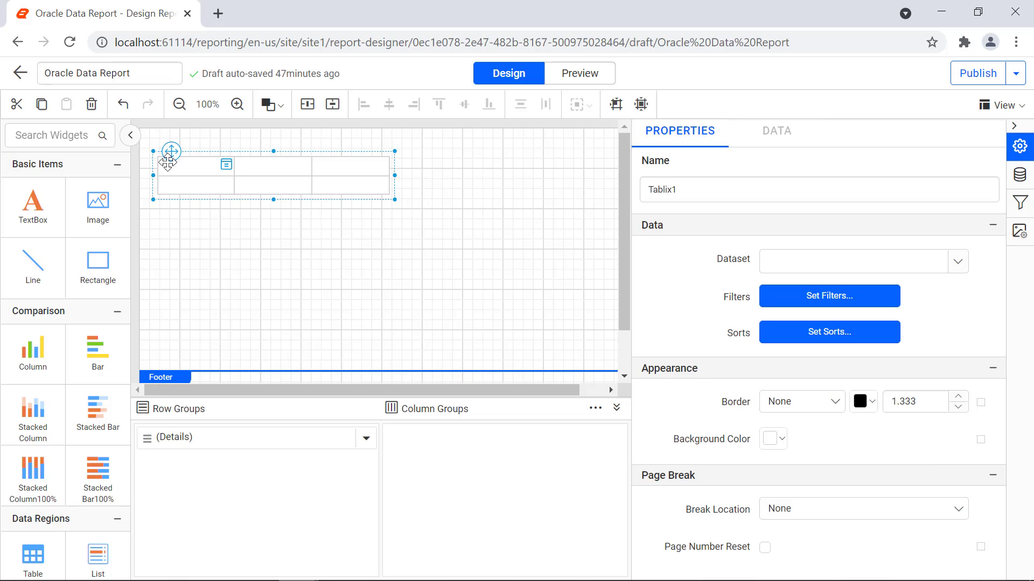
# Insert two more columns to the right, giving the table five columns
pyautogui.click(350, 157)
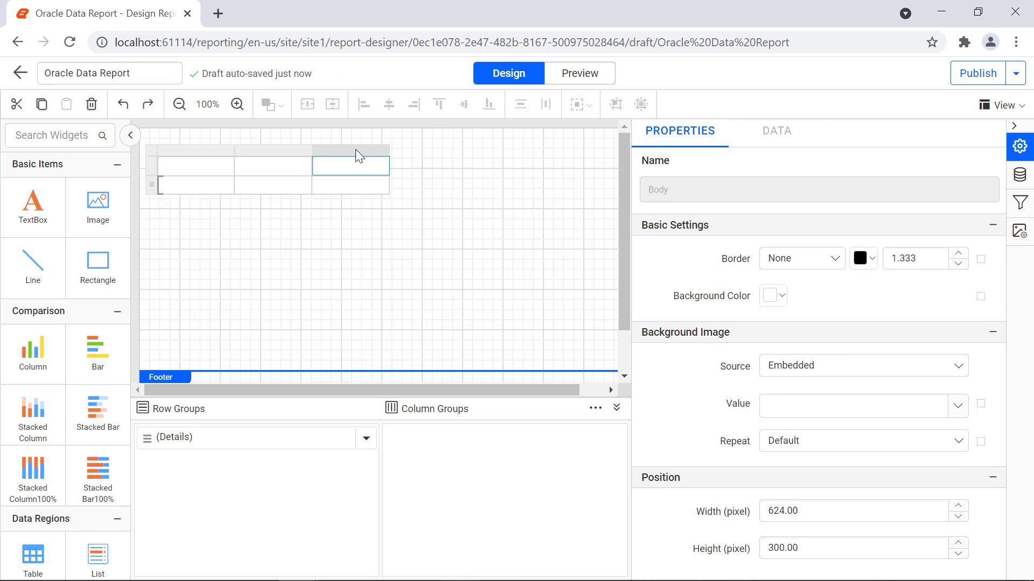
pyautogui.rightClick(357, 149)
pyautogui.click(513, 191)
pyautogui.rightClick(455, 159)
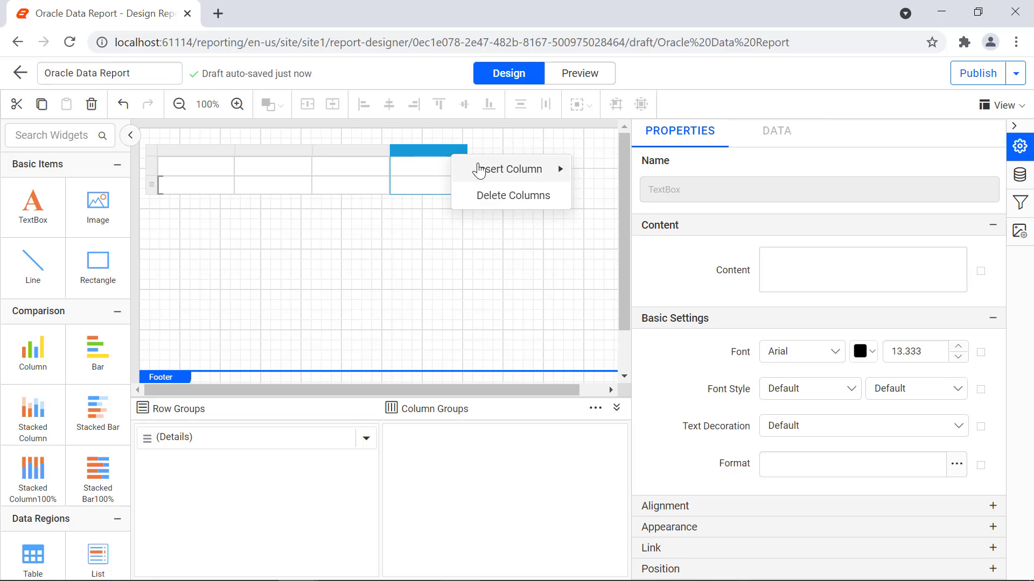
pyautogui.moveTo(482, 168)
pyautogui.click(604, 195)
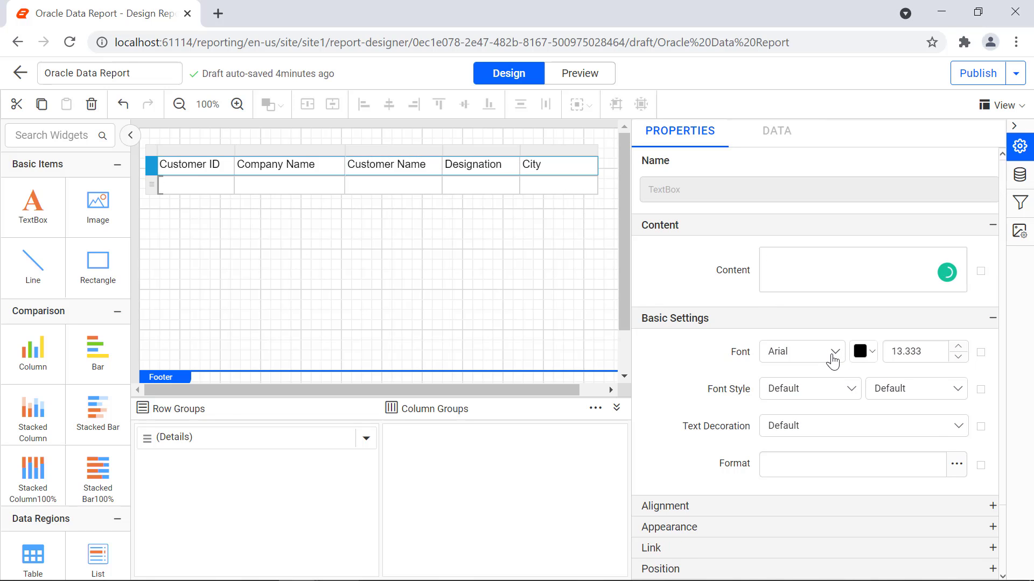
# Format the header row in Segoe UI bold, centred horizontally and vertically
pyautogui.click(834, 351)
pyautogui.scroll(-10, 835, 398)
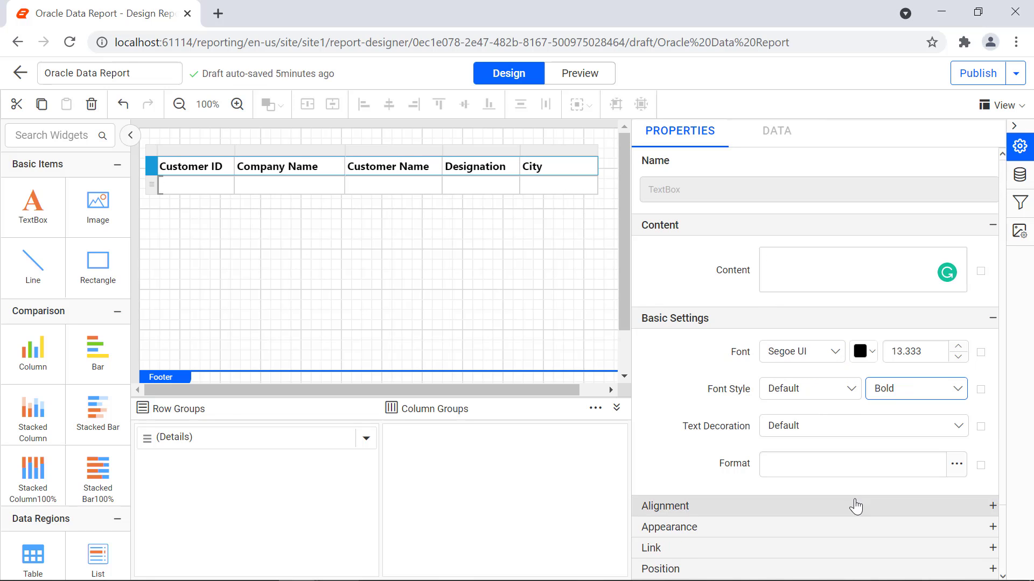
pyautogui.click(854, 506)
pyautogui.click(863, 401)
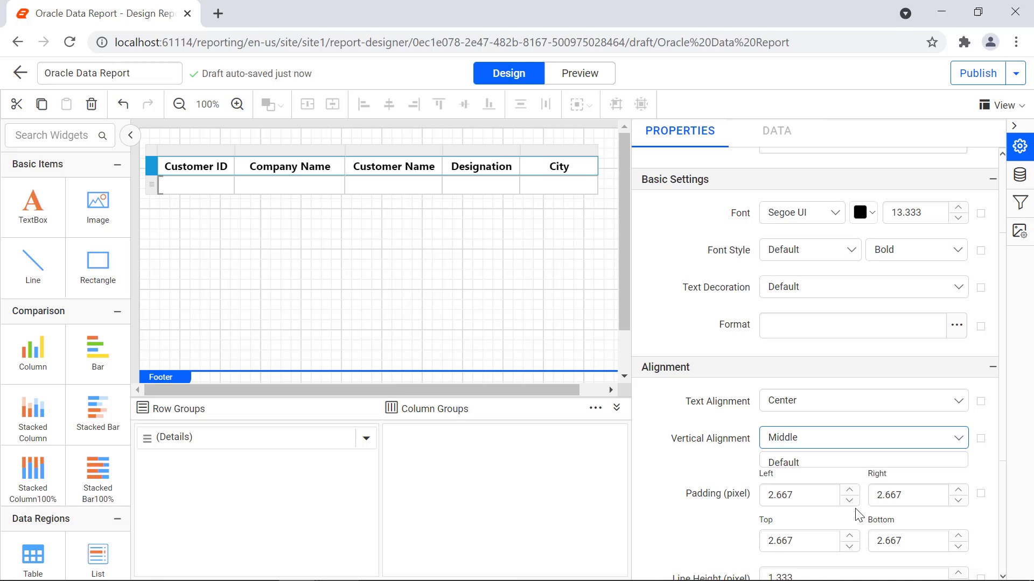
# Bind the detail cells to CUSTOMERID, COMPANYNAME, CONTACTNAME, CONTACTTITLE and CITY
pyautogui.click(223, 185)
pyautogui.click(260, 237)
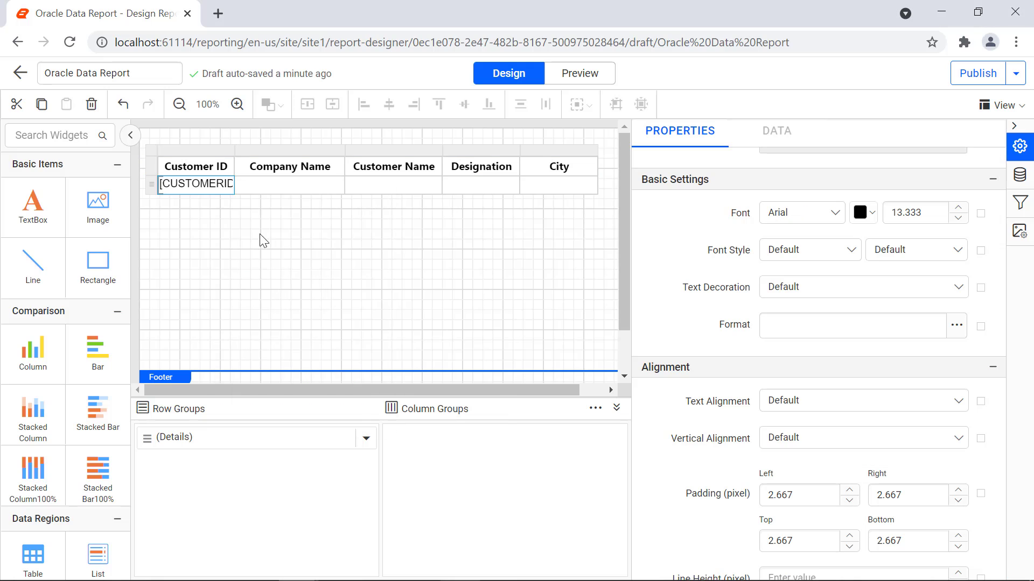
pyautogui.click(332, 184)
pyautogui.click(377, 263)
pyautogui.click(434, 184)
pyautogui.click(500, 289)
pyautogui.click(512, 184)
pyautogui.click(539, 314)
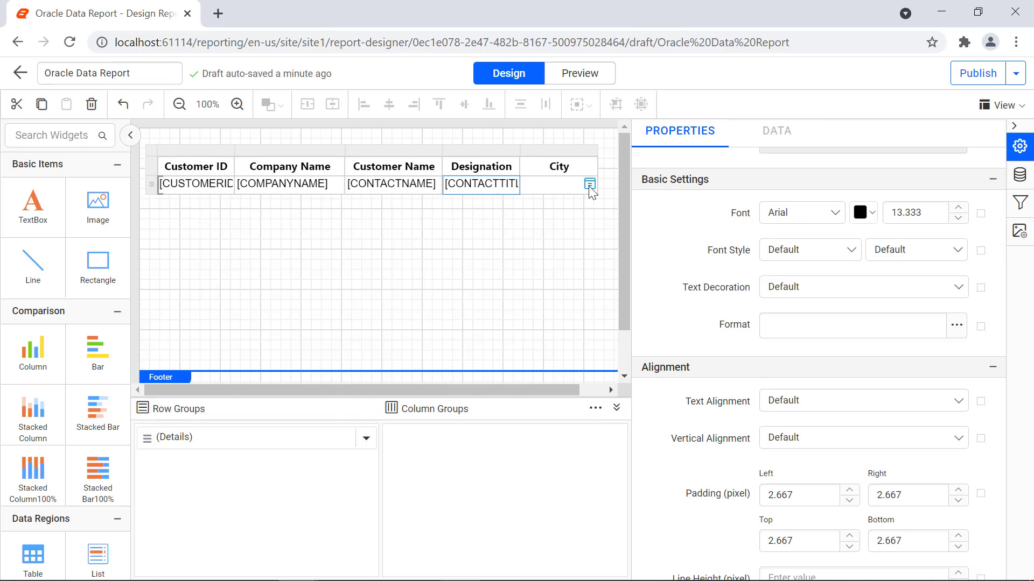
pyautogui.click(589, 184)
pyautogui.click(635, 357)
# Set the detail row to Segoe UI, left-aligned and vertically centred
pyautogui.click(151, 184)
pyautogui.click(802, 213)
pyautogui.scroll(-15, 836, 277)
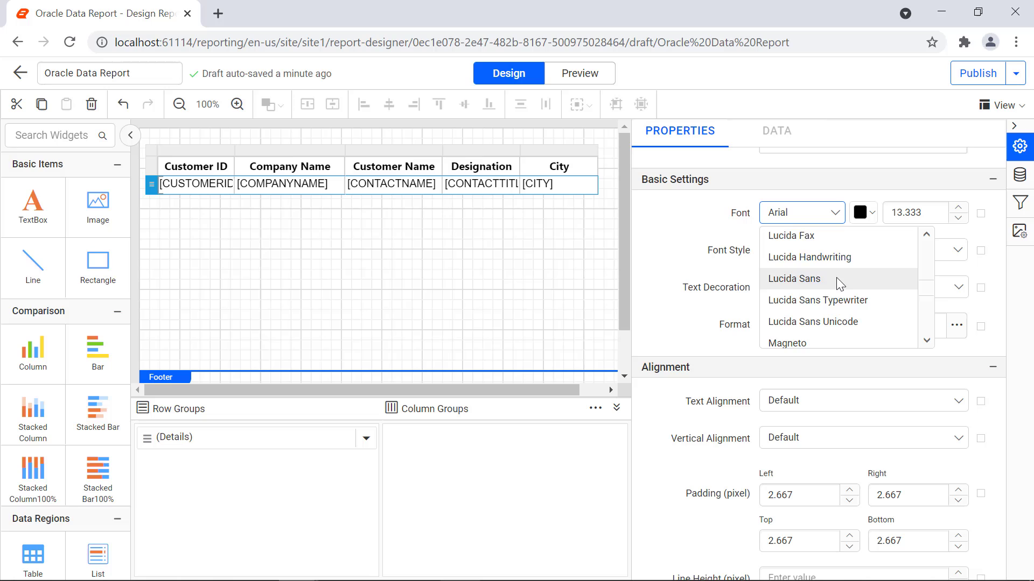
pyautogui.scroll(-2, 840, 284)
pyautogui.click(843, 284)
pyautogui.click(838, 401)
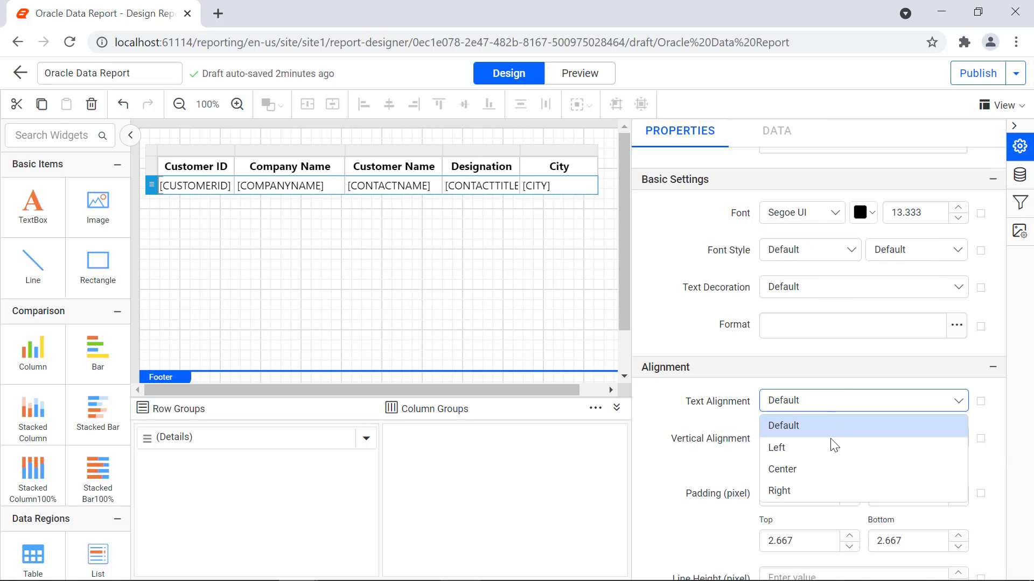
pyautogui.click(835, 447)
pyautogui.click(836, 437)
pyautogui.click(835, 494)
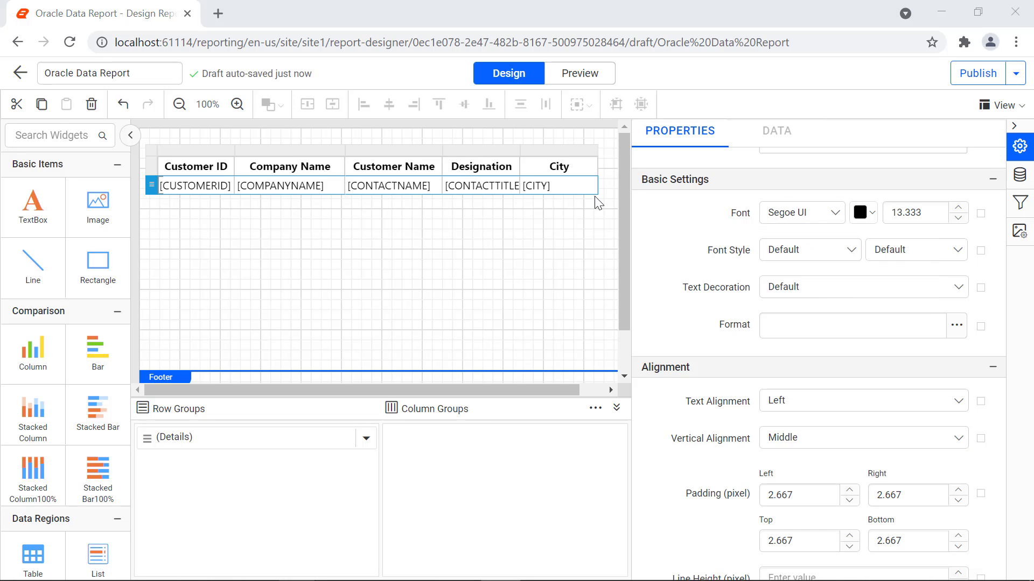
# Switch to Preview to see the customer table filled with data across 4 pages
pyautogui.click(592, 86)
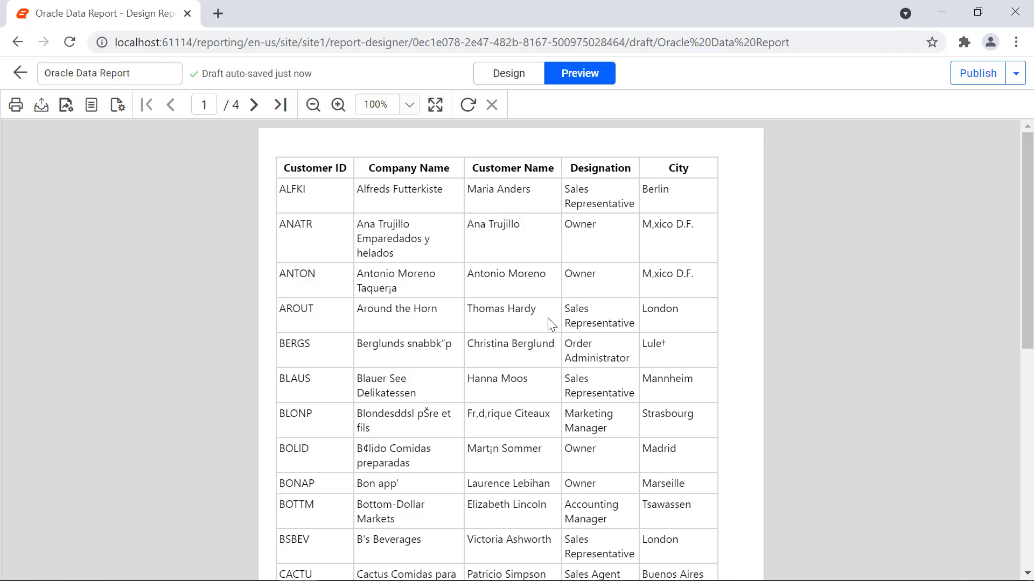